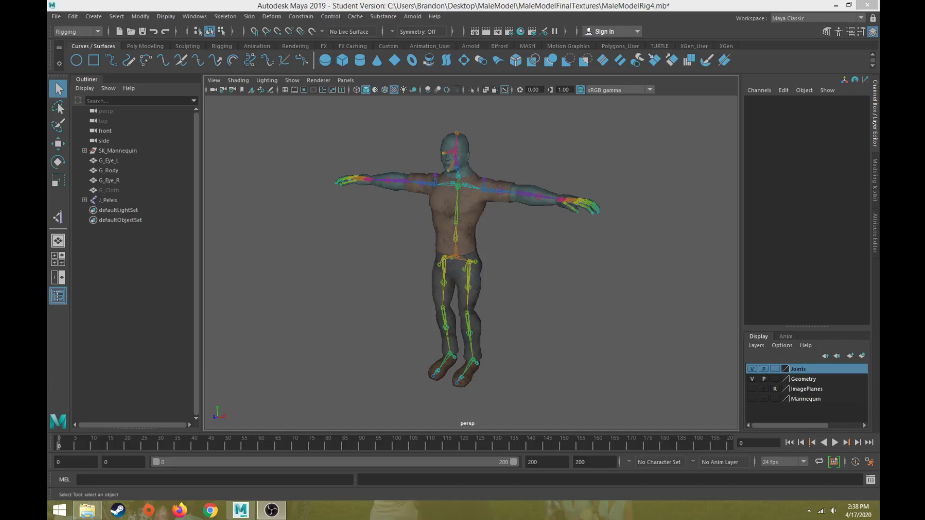
# Step: Test-bend the left elbow with the Rotate tool, then undo the bend
pyautogui.click(453, 263)
pyautogui.press('w')
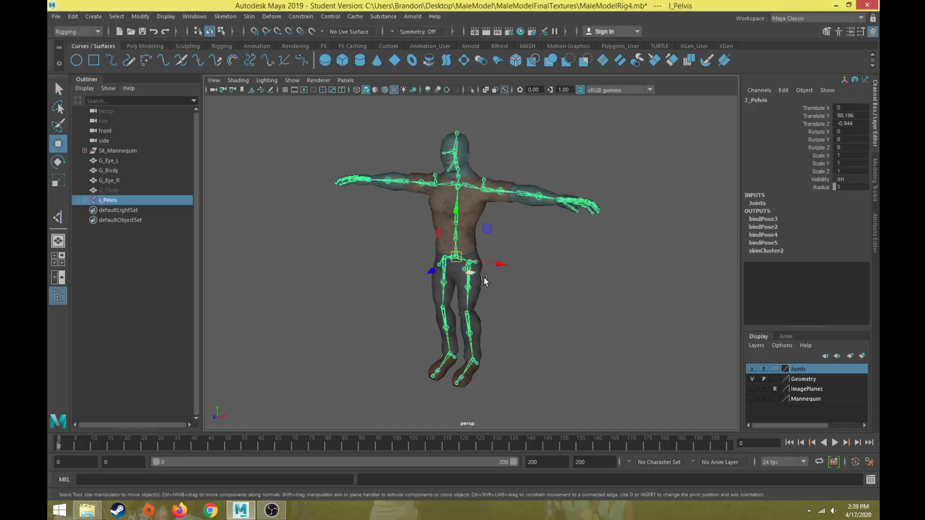
pyautogui.keyDown('alt'); pyautogui.moveTo(525, 241); pyautogui.dragTo(537, 296); pyautogui.keyUp('alt')
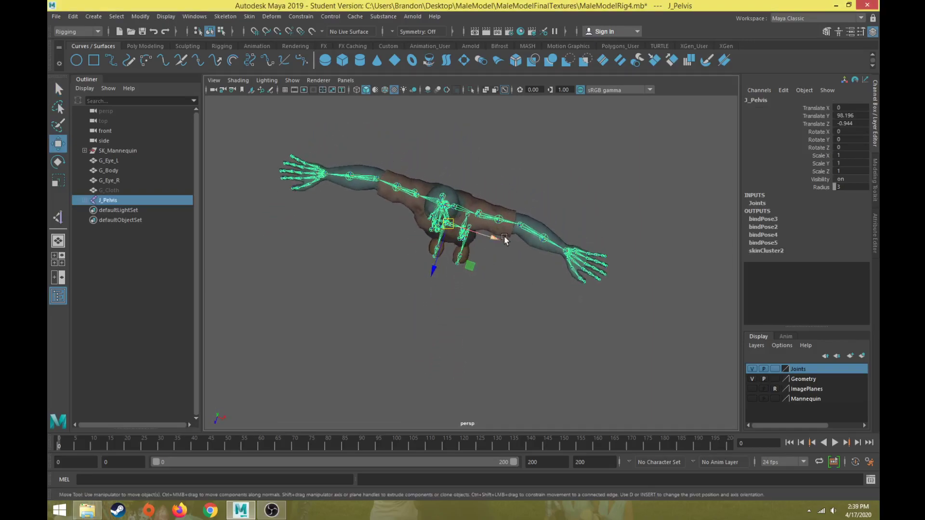
pyautogui.click(521, 226)
pyautogui.press('e')
pyautogui.moveTo(526, 266); pyautogui.dragTo(364, 196)
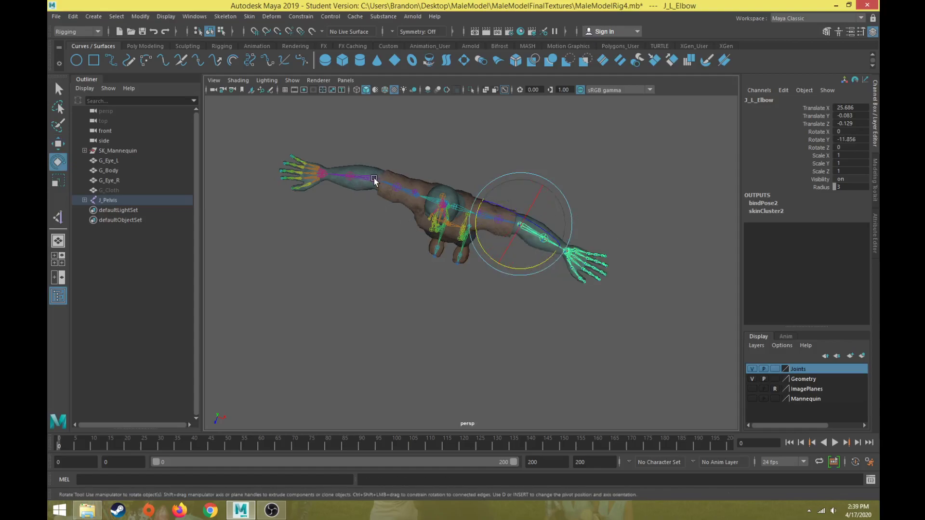
pyautogui.hotkey('ctrl', 'z')
pyautogui.hotkey('ctrl', 'z')
pyautogui.hotkey('ctrl', 'z')
pyautogui.hotkey('ctrl', 'z')
pyautogui.hotkey('ctrl', 'z')
pyautogui.hotkey('ctrl', 'z')
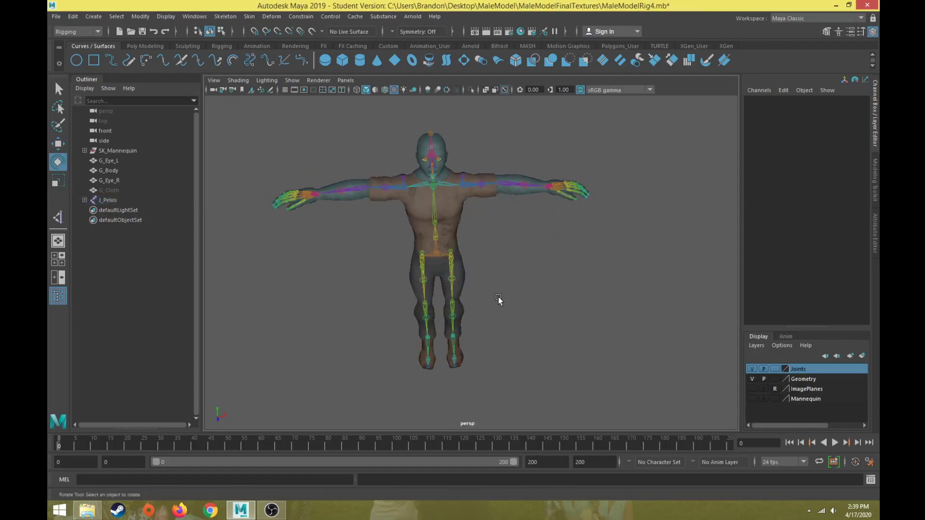
pyautogui.keyDown('alt'); pyautogui.moveTo(498, 296); pyautogui.dragTo(473, 279); pyautogui.keyUp('alt')
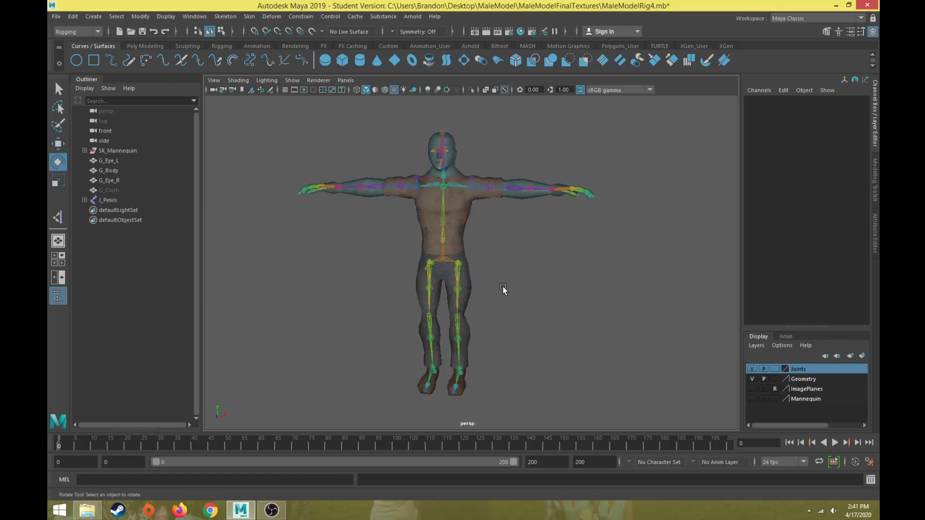
# Step: Frame the character at a three-quarter angle and select the left shoulder joint
pyautogui.moveTo(503, 288)
pyautogui.keyDown('alt'); pyautogui.mouseDown()
pyautogui.moveTo(480, 292)
pyautogui.moveTo(513, 301)
pyautogui.mouseUp(); pyautogui.keyUp('alt')
pyautogui.keyDown('alt'); pyautogui.moveTo(512, 301); pyautogui.dragTo(499, 302, button='middle'); pyautogui.keyUp('alt')
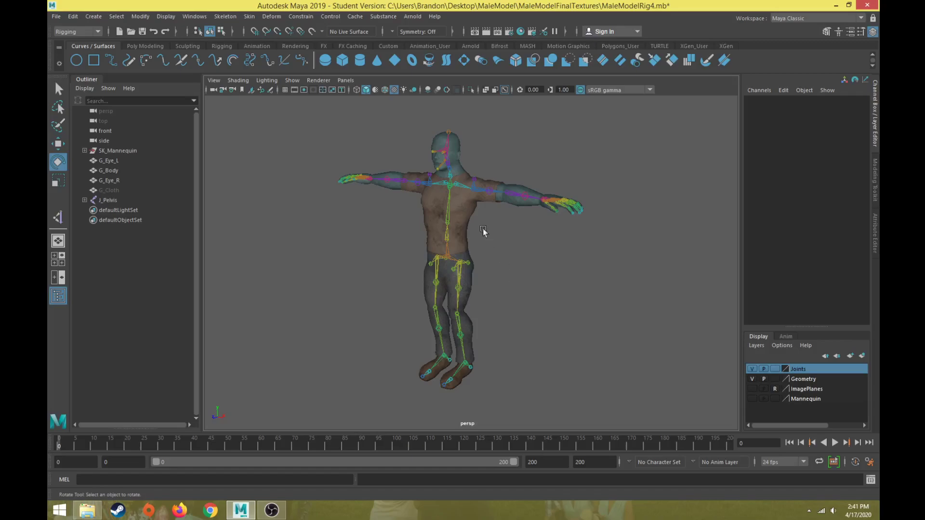
pyautogui.click(481, 192)
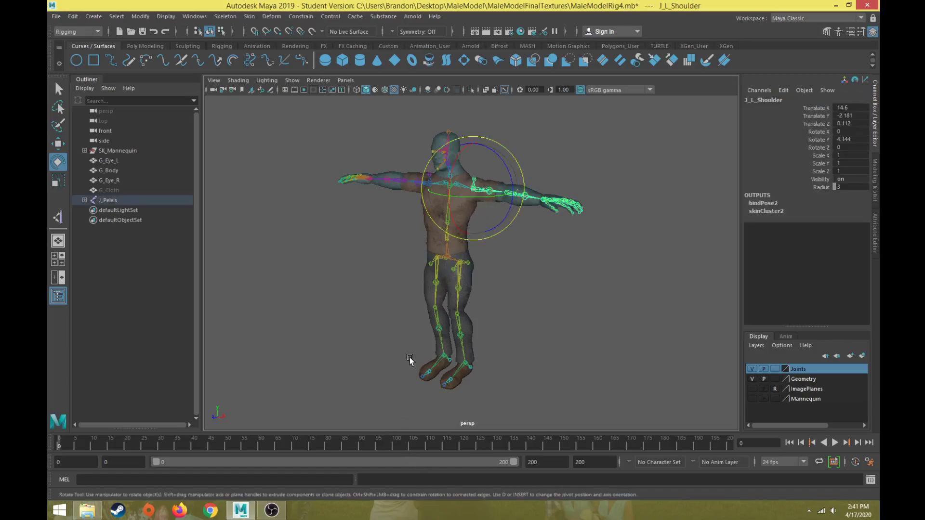
pyautogui.scroll(3, 347, 336)
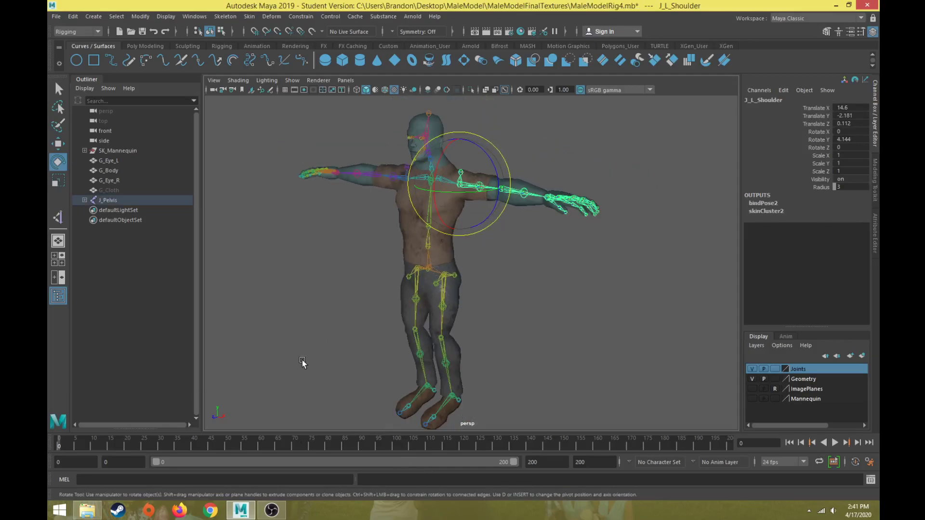
pyautogui.scroll(-1, 302, 363)
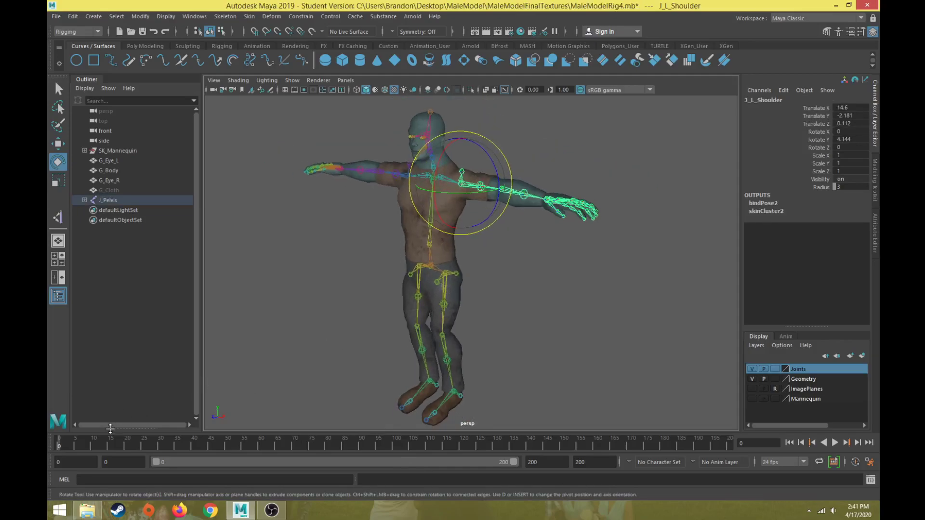
# Step: Rotate the left arm down from the shoulder at frame 39 and key it
pyautogui.hotkey('alt', 'v')
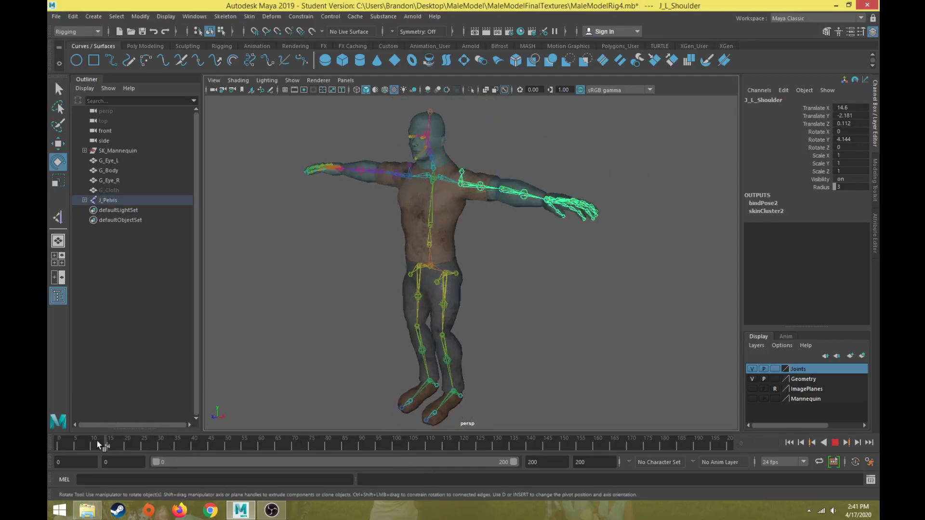
pyautogui.hotkey('alt', 'v')
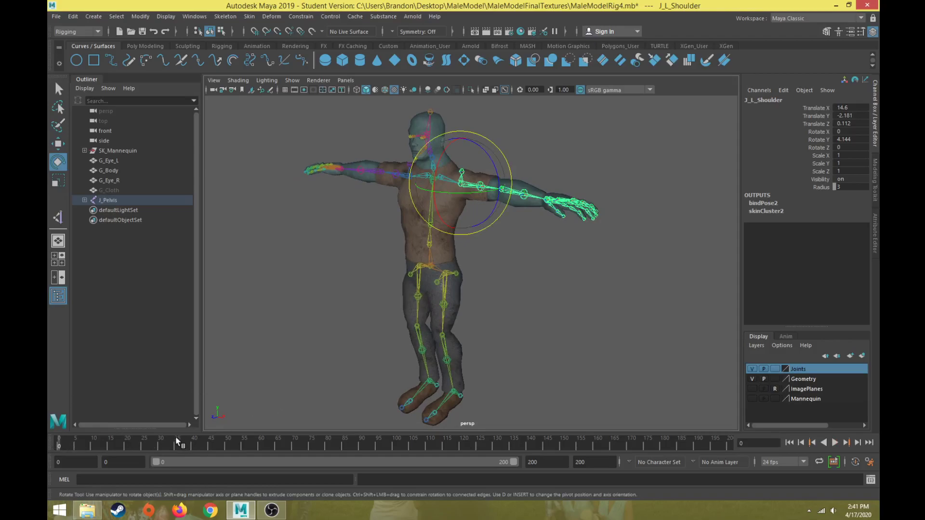
pyautogui.hotkey('alt', 'v')
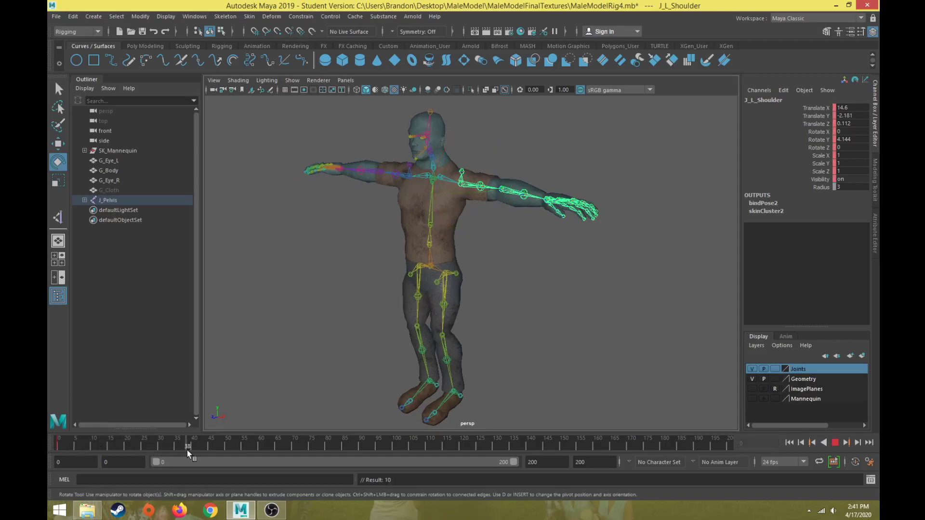
pyautogui.click(193, 448)
pyautogui.moveTo(495, 165); pyautogui.dragTo(491, 217)
pyautogui.press('s')
# Step: Key the left elbow joint at frame 39
pyautogui.hotkey('alt', 'v')
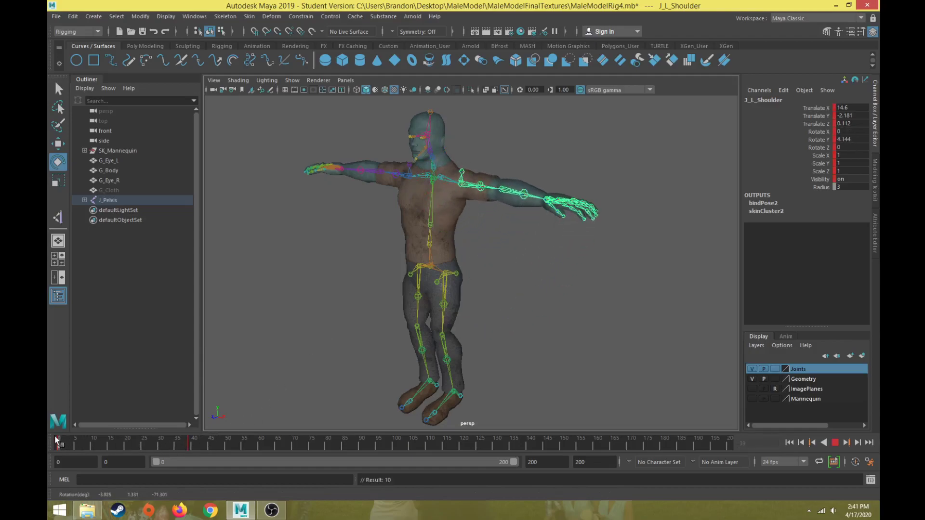
pyautogui.click(189, 452)
pyautogui.press('Down')
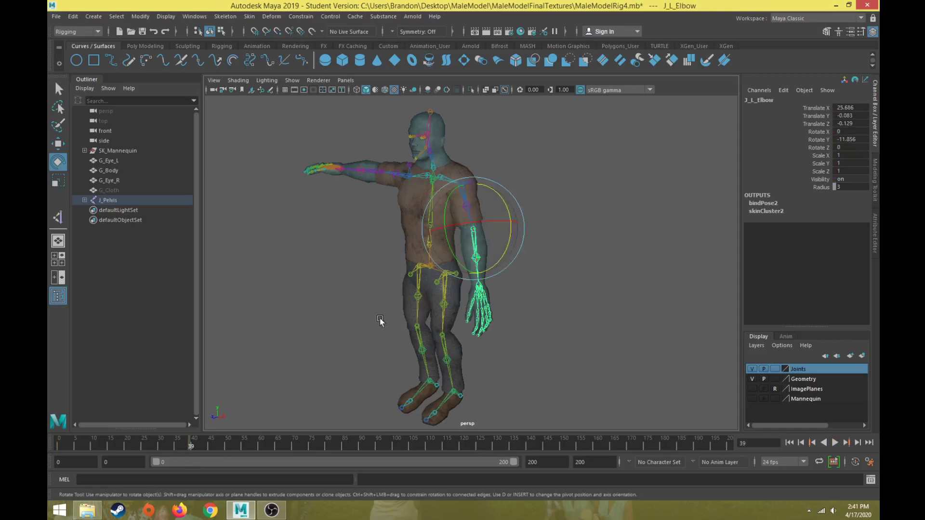
pyautogui.press('s')
# Step: Bend the left forearm inward by frame 70 and play back the arm motion
pyautogui.hotkey('alt', 'v')
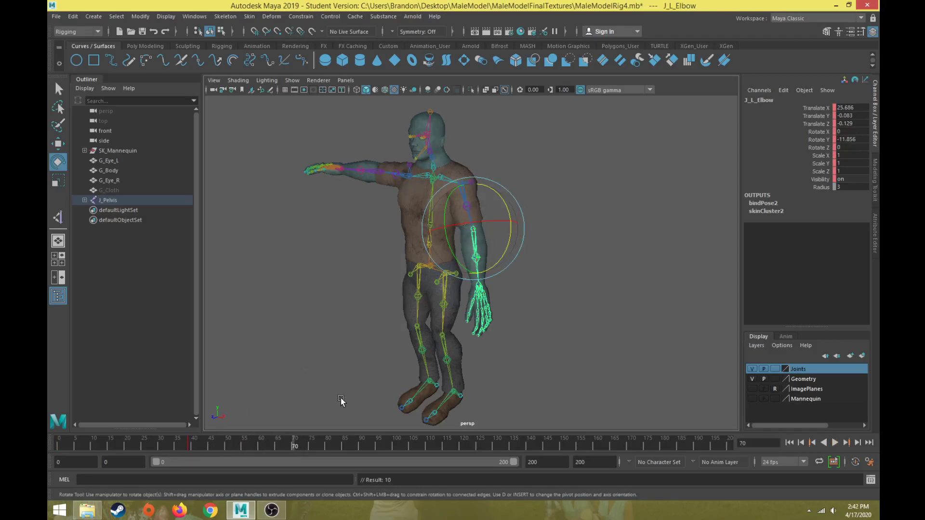
pyautogui.moveTo(445, 241); pyautogui.dragTo(424, 245)
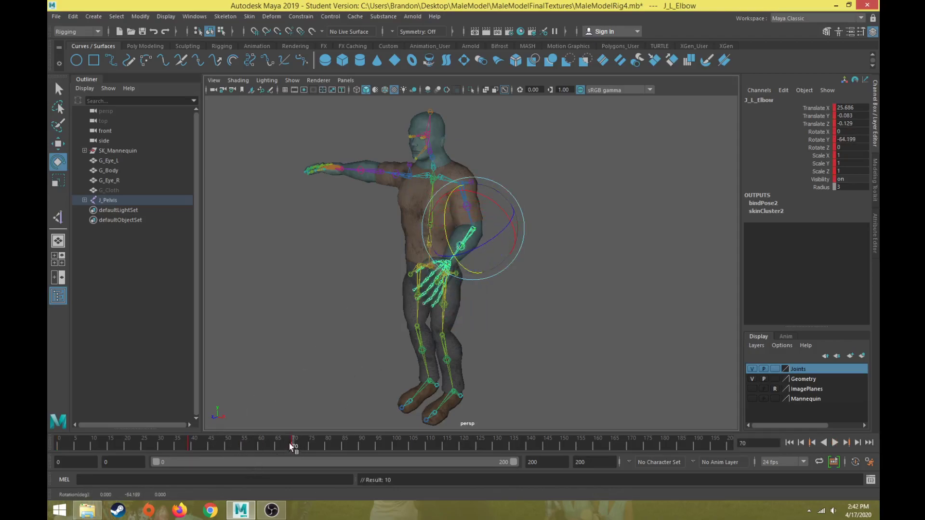
pyautogui.hotkey('alt', 'v')
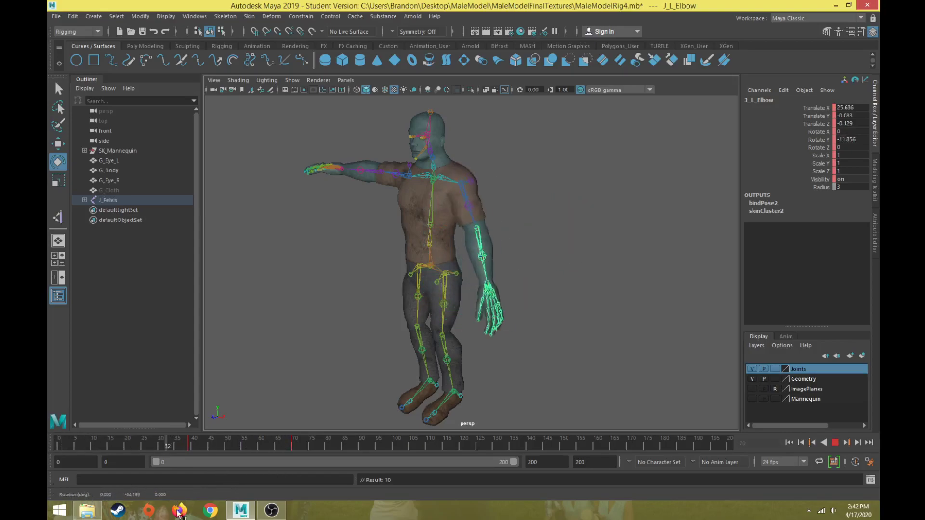
pyautogui.hotkey('alt', 'v')
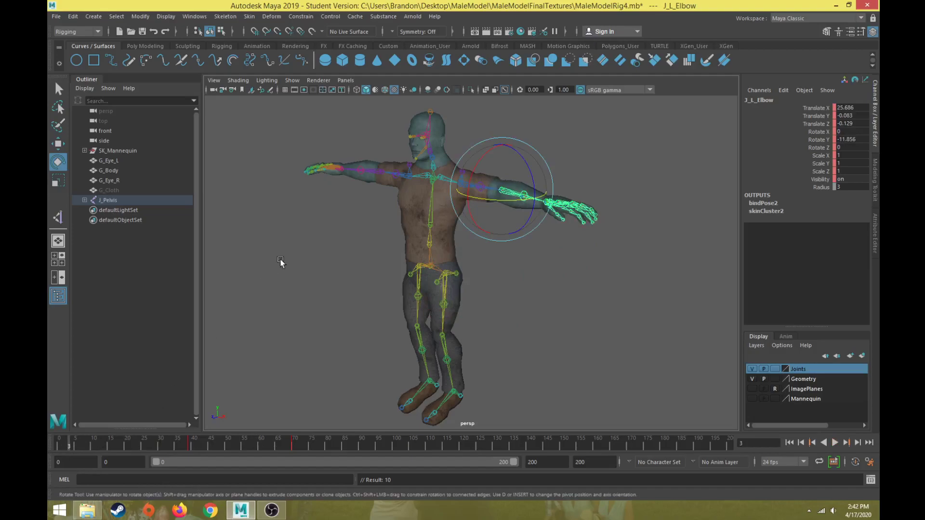
# Step: Lower the right arm from the shoulder at frame 30 and key it
pyautogui.click(406, 175)
pyautogui.hotkey('alt', 'v')
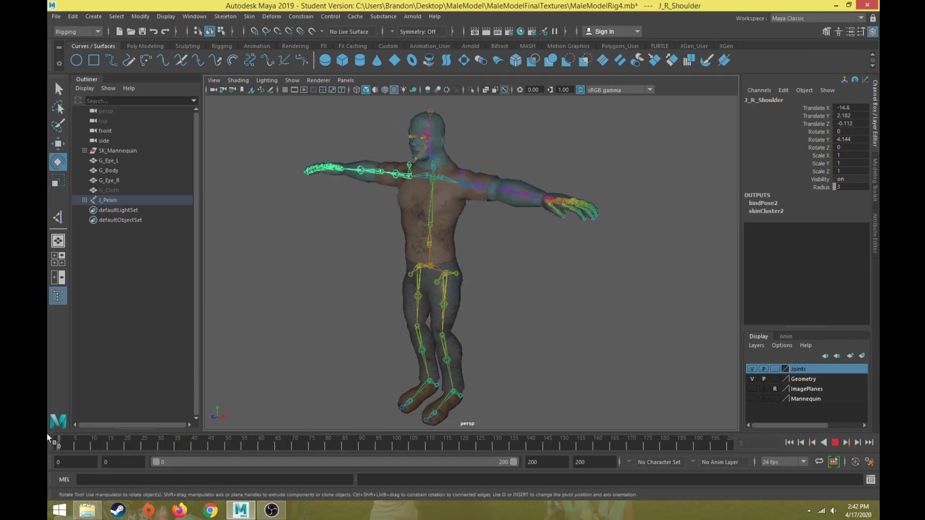
pyautogui.click(157, 447)
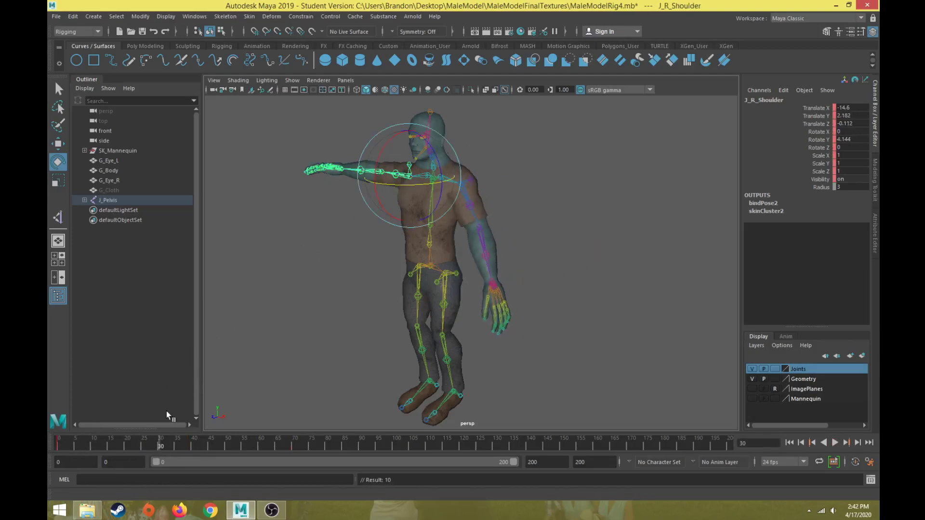
pyautogui.moveTo(436, 212); pyautogui.dragTo(410, 231)
pyautogui.keyDown('alt'); pyautogui.moveTo(510, 269); pyautogui.dragTo(433, 270); pyautogui.keyUp('alt')
pyautogui.moveTo(419, 212); pyautogui.dragTo(409, 231)
pyautogui.press('s')
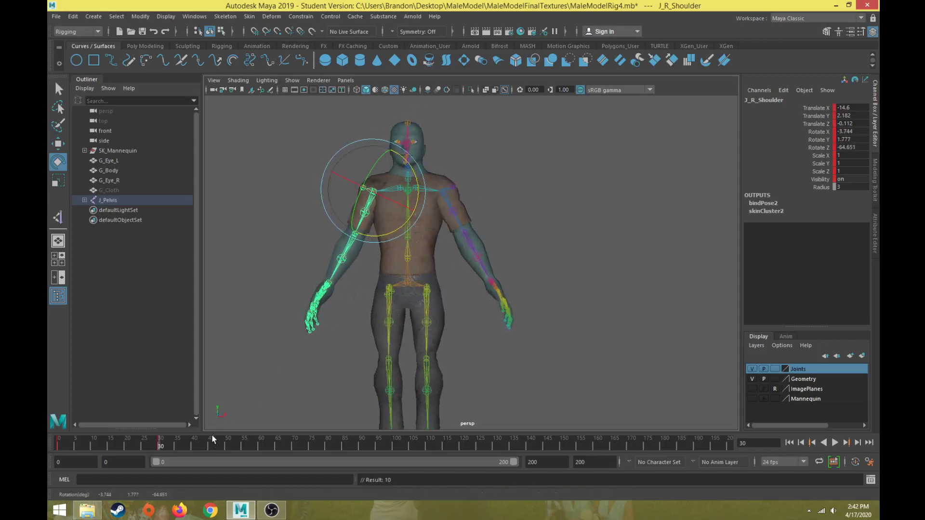
# Step: Bend and key the right elbow at frame 60, then play the arm animation
pyautogui.moveTo(212, 440); pyautogui.dragTo(260, 449)
pyautogui.click(355, 234)
pyautogui.moveTo(343, 243); pyautogui.dragTo(358, 224)
pyautogui.press('s')
pyautogui.moveTo(261, 448); pyautogui.dragTo(90, 441)
pyautogui.hotkey('alt', 'v')
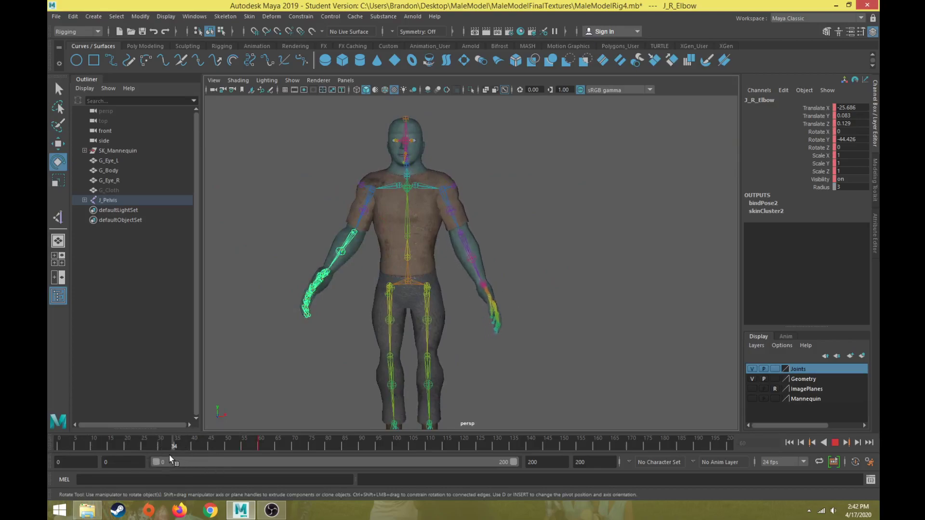
pyautogui.hotkey('alt', 'v')
pyautogui.hotkey('ctrl', 'z')
pyautogui.hotkey('ctrl', 'z')
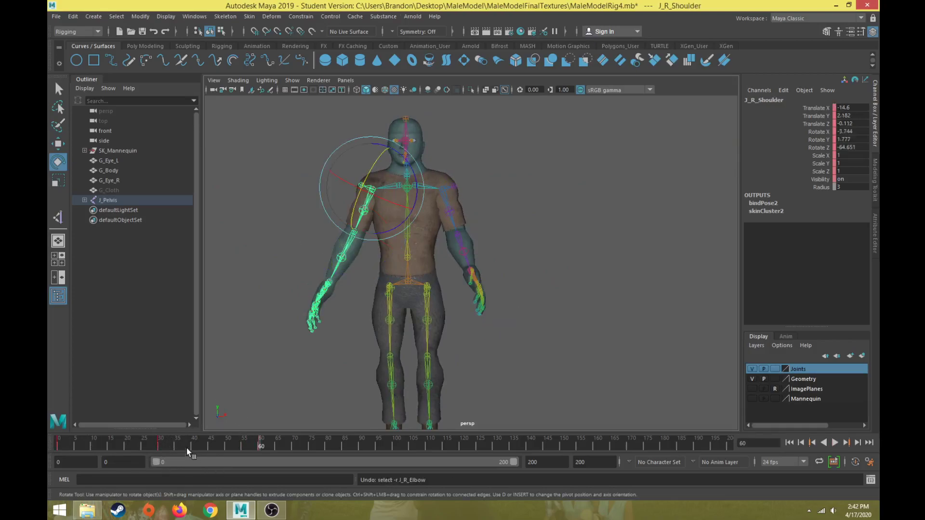
# Step: Re-bend the right elbow at frame 60 and scrub the timeline to preview the swing
pyautogui.moveTo(186, 448); pyautogui.dragTo(160, 447)
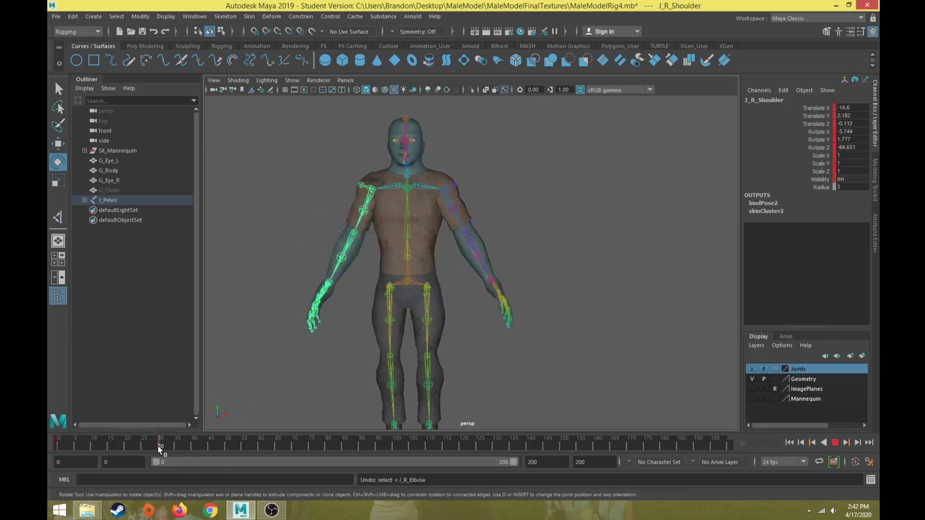
pyautogui.click(348, 253)
pyautogui.moveTo(253, 445); pyautogui.dragTo(260, 445)
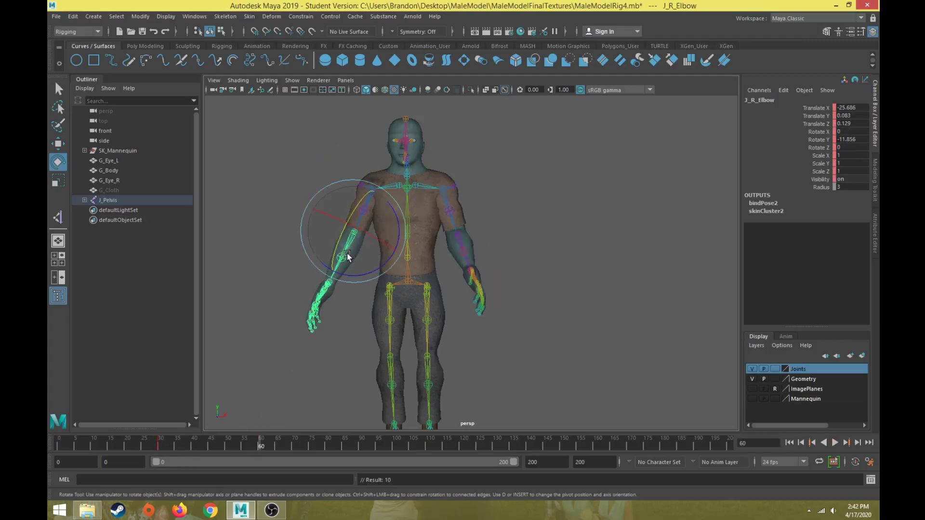
pyautogui.moveTo(347, 253); pyautogui.dragTo(343, 263)
pyautogui.keyDown('alt'); pyautogui.moveTo(343, 263); pyautogui.dragTo(324, 380); pyautogui.keyUp('alt')
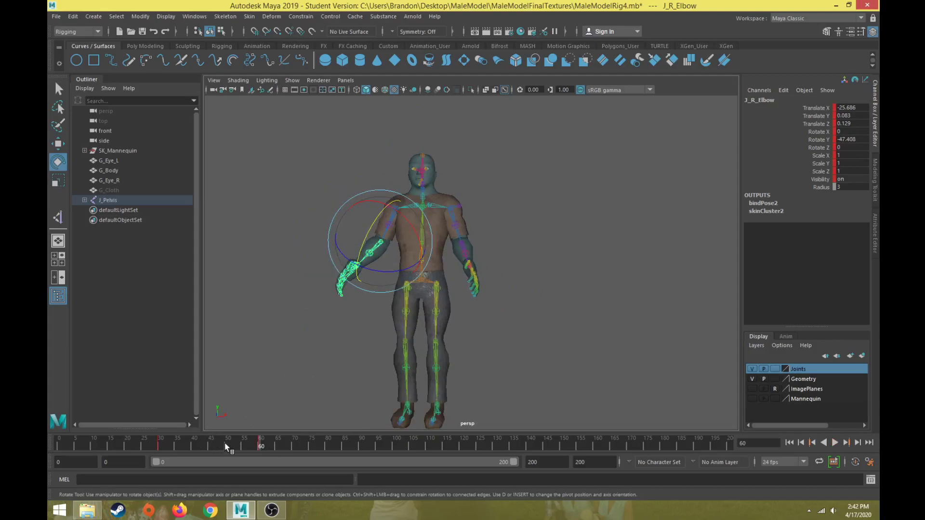
pyautogui.moveTo(224, 443); pyautogui.dragTo(239, 465)
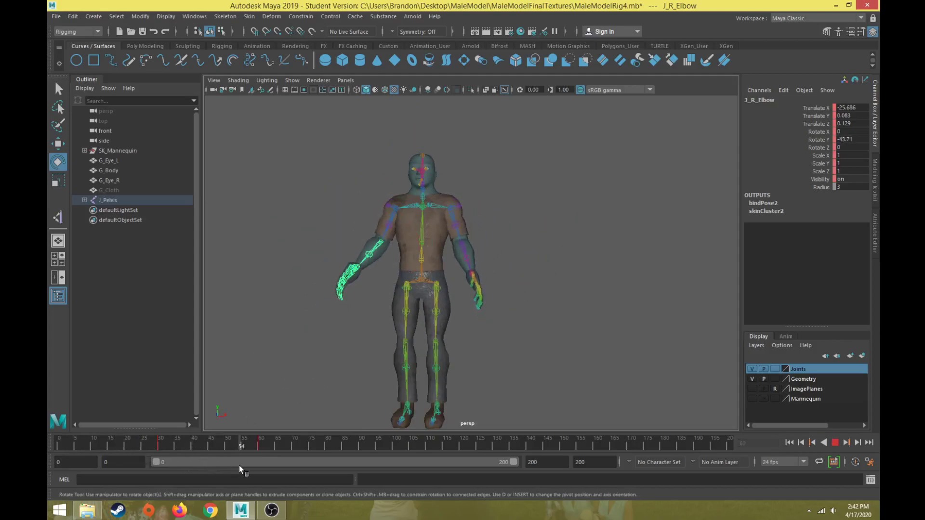
pyautogui.press('Escape')
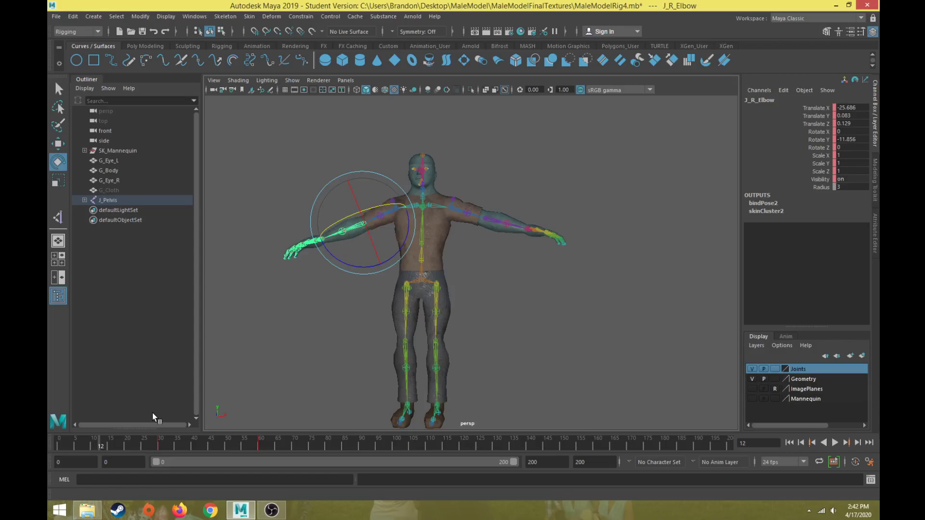
# Step: Select the left hip joint and key its rotation at frame 60
pyautogui.keyDown('alt'); pyautogui.moveTo(554, 347); pyautogui.dragTo(425, 332); pyautogui.keyUp('alt')
pyautogui.click(466, 312)
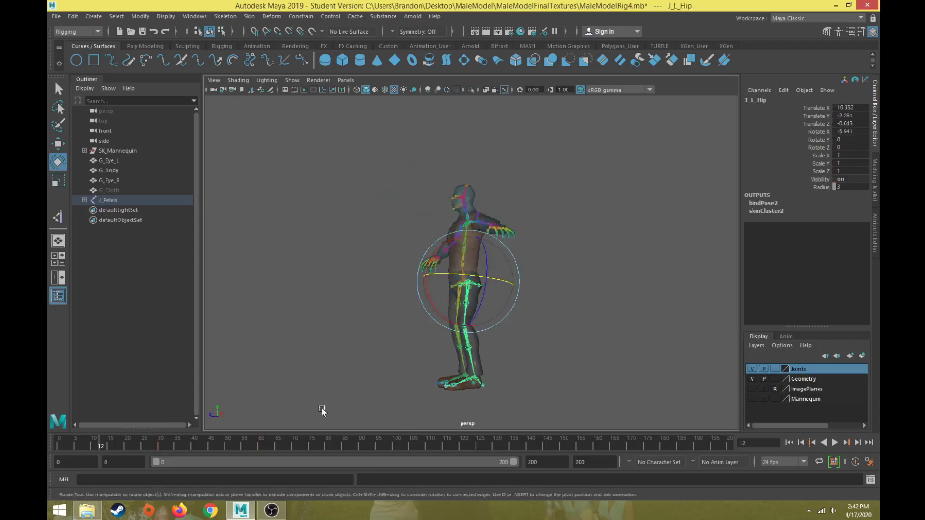
pyautogui.hotkey('alt', 'v')
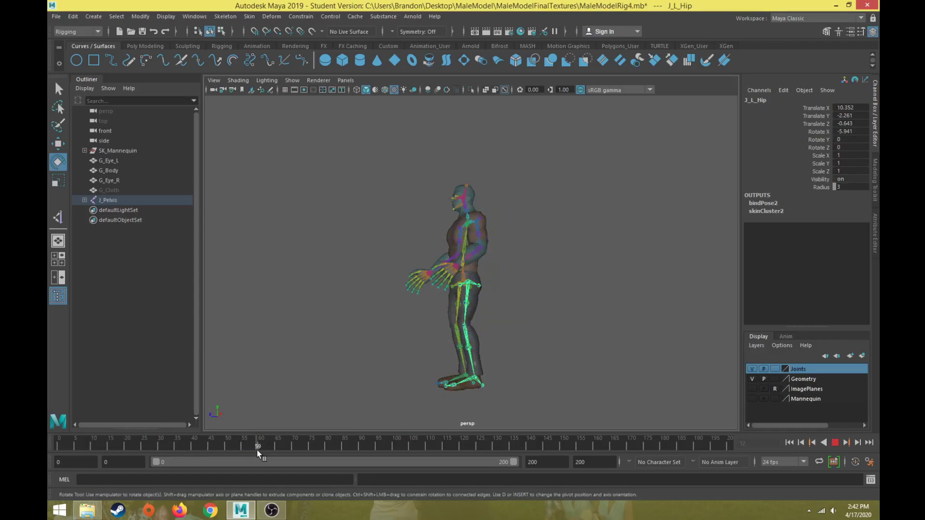
pyautogui.click(259, 449)
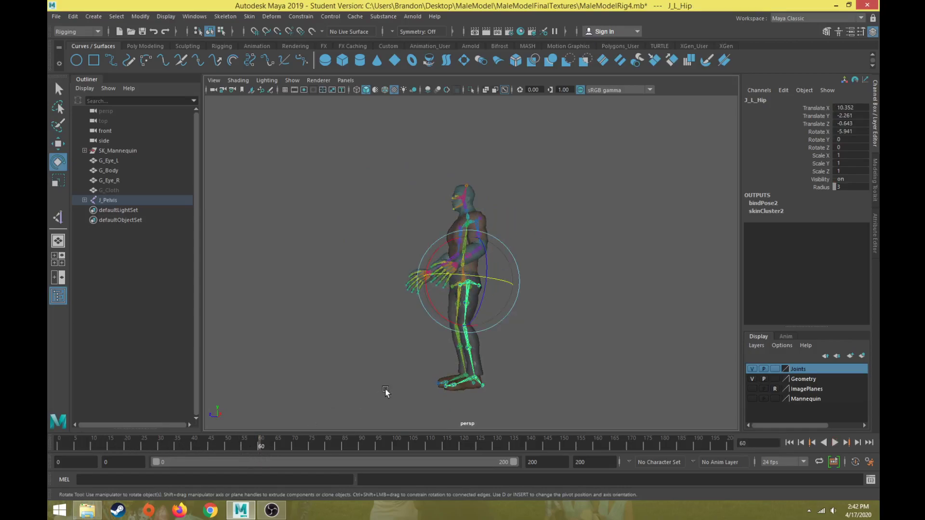
pyautogui.press('q')
pyautogui.press('s')
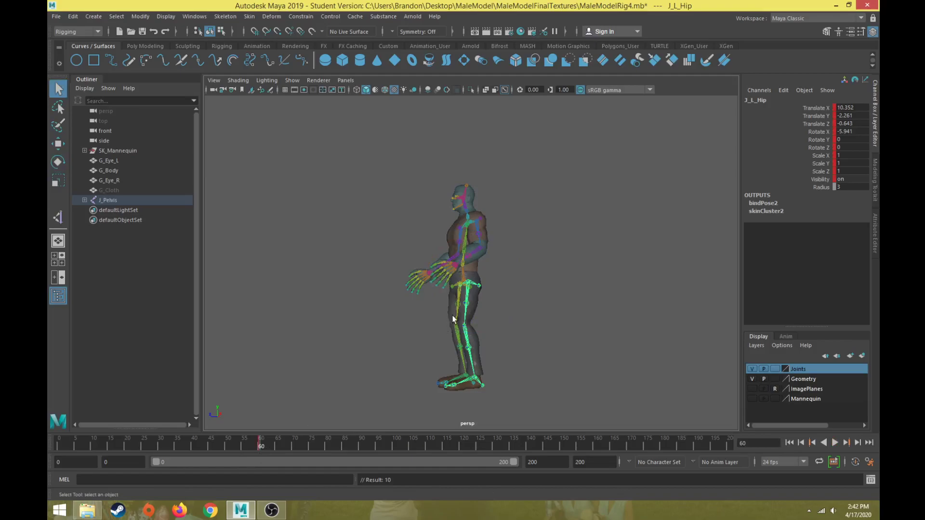
# Step: Key the left leg swung forward at frame 80 and back at frame 100, then preview
pyautogui.hotkey('alt', 'v')
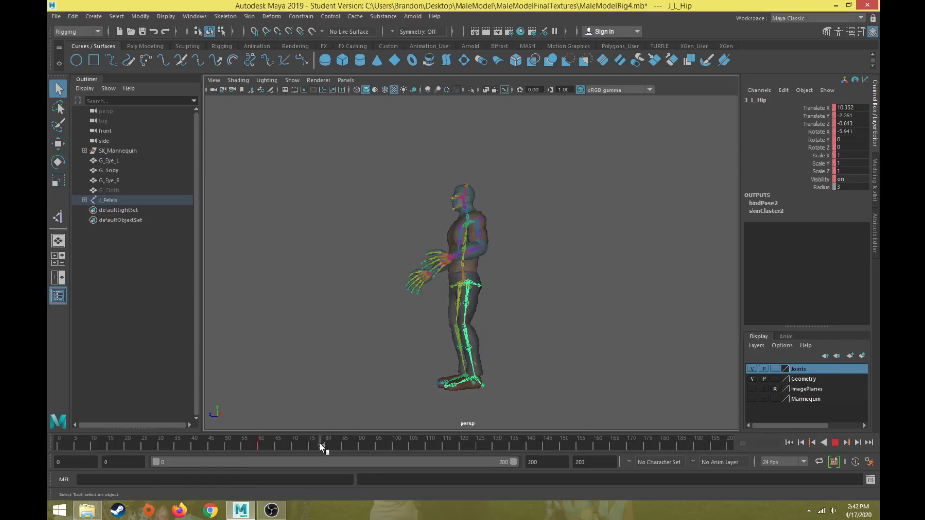
pyautogui.click(327, 449)
pyautogui.press('e')
pyautogui.moveTo(444, 299); pyautogui.dragTo(391, 298)
pyautogui.press('s')
pyautogui.moveTo(333, 442); pyautogui.dragTo(394, 446)
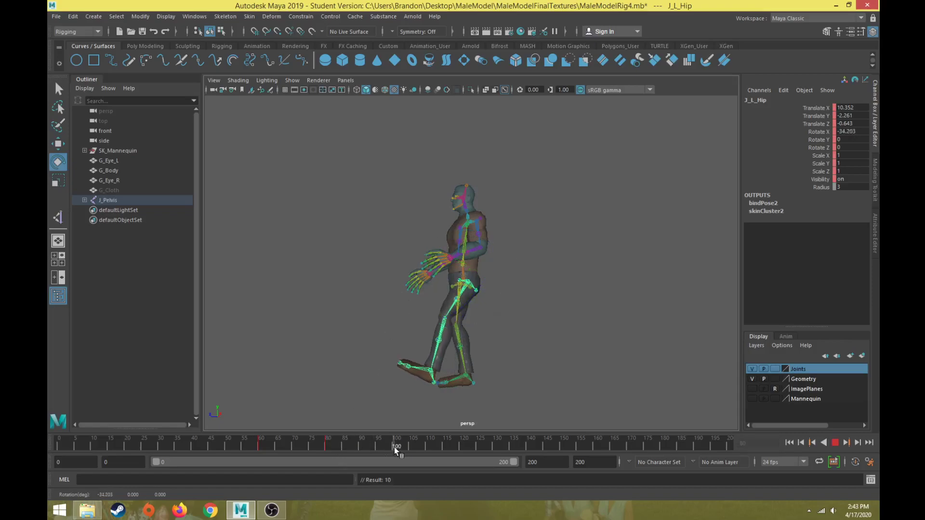
pyautogui.moveTo(433, 306); pyautogui.dragTo(427, 399)
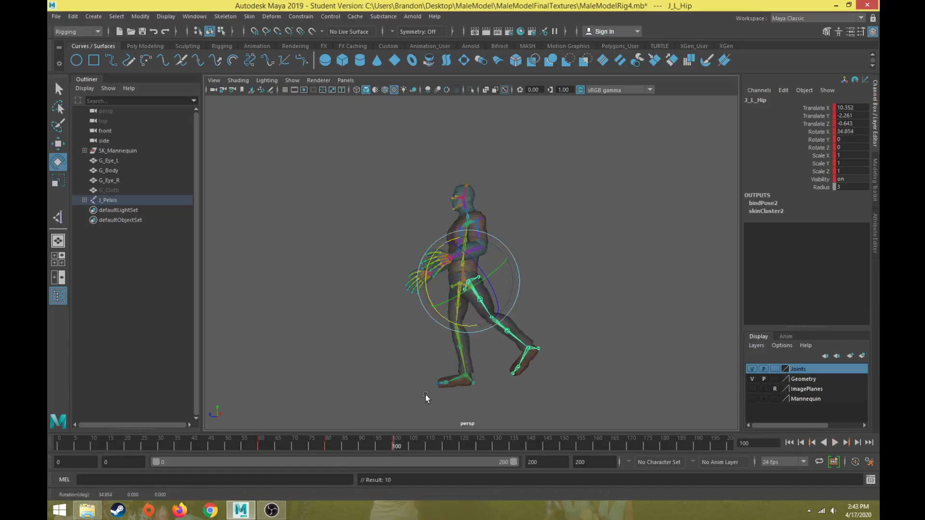
pyautogui.hotkey('alt', 'v')
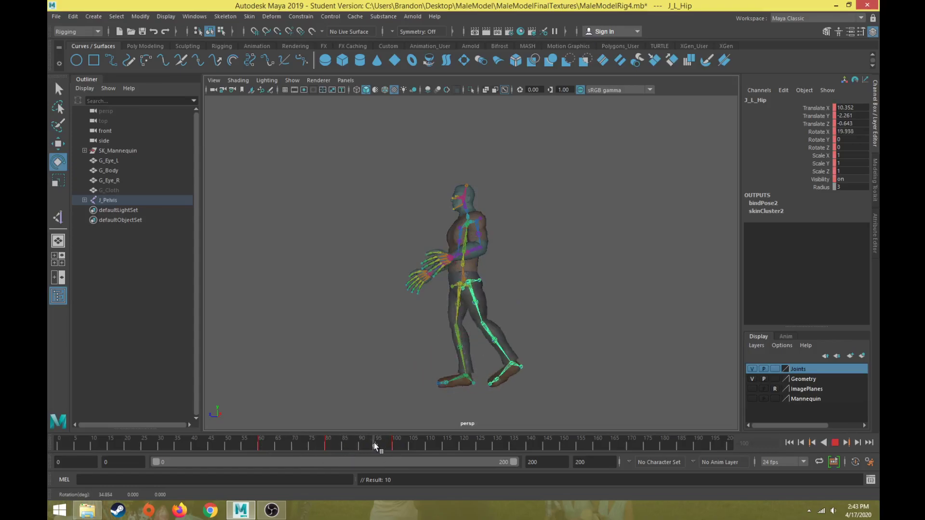
pyautogui.moveTo(308, 449)
pyautogui.mouseDown()
pyautogui.moveTo(388, 443)
pyautogui.moveTo(323, 454)
pyautogui.moveTo(365, 446)
pyautogui.mouseUp()
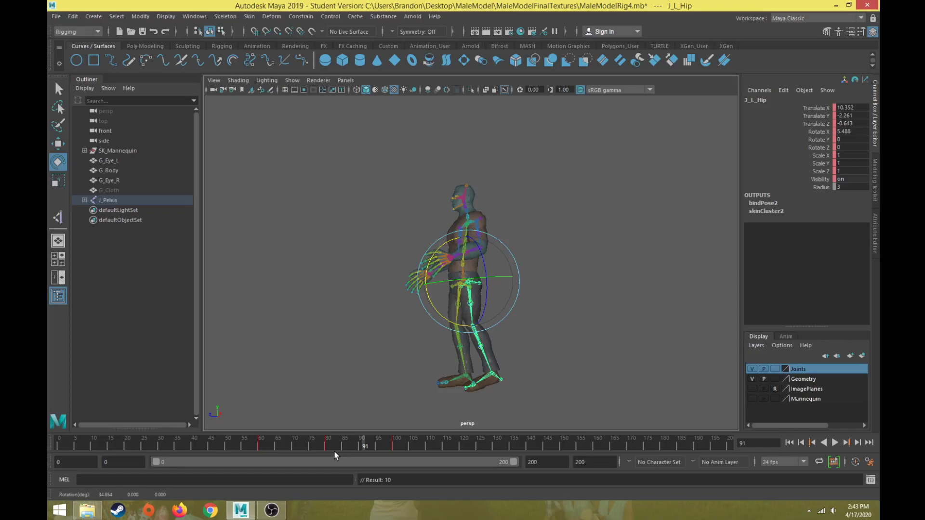
# Step: Move the perspective camera closer to the character
pyautogui.keyDown('alt'); pyautogui.moveTo(370, 423); pyautogui.dragTo(464, 394, button='middle'); pyautogui.keyUp('alt')
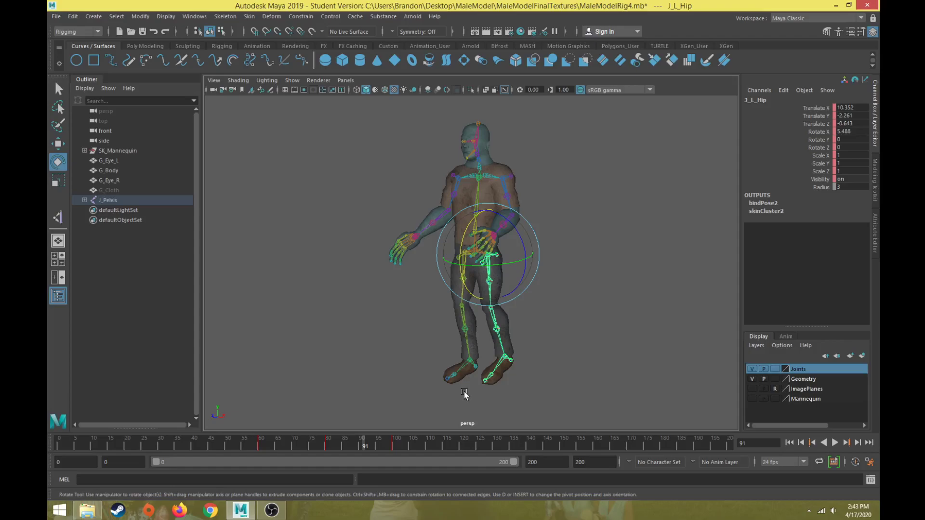
# Step: Return the timeline to frame 0, briefly select J_Pelvis, then clear the selection
pyautogui.moveTo(357, 442); pyautogui.dragTo(59, 442)
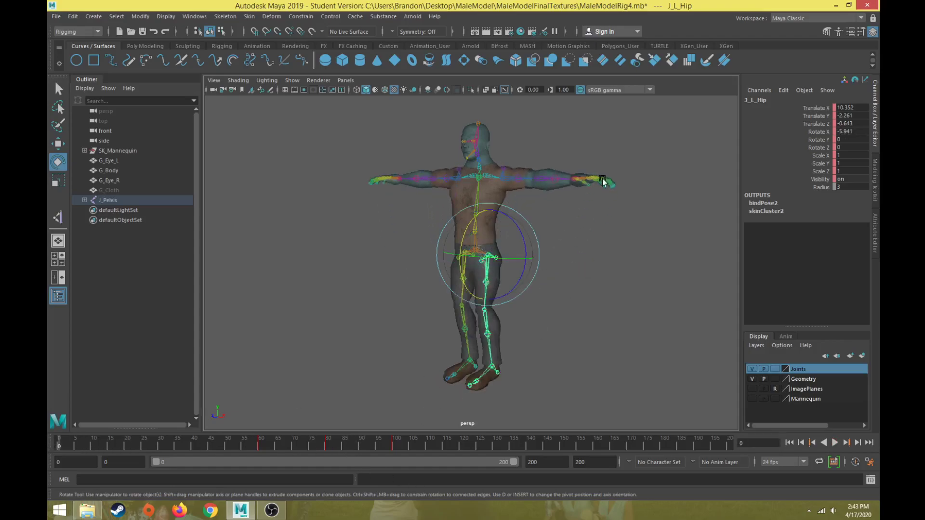
pyautogui.click(395, 227)
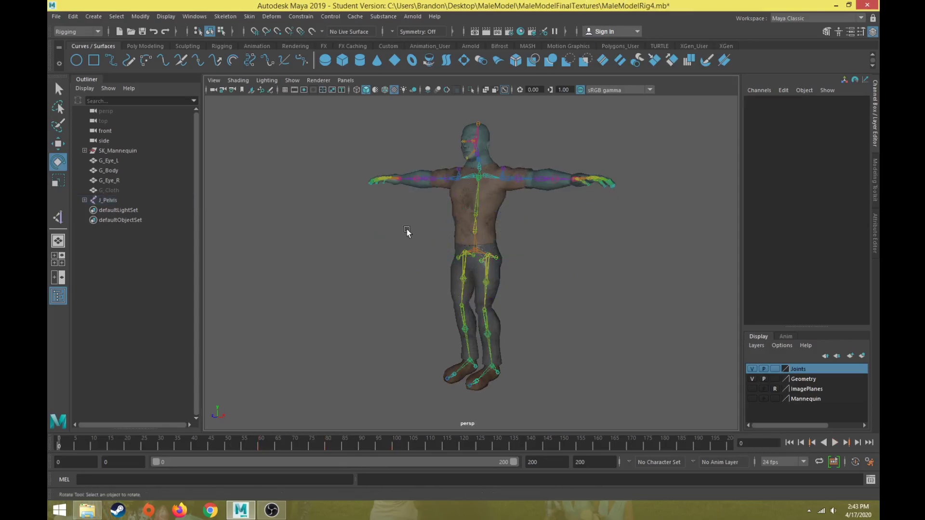
pyautogui.click(470, 254)
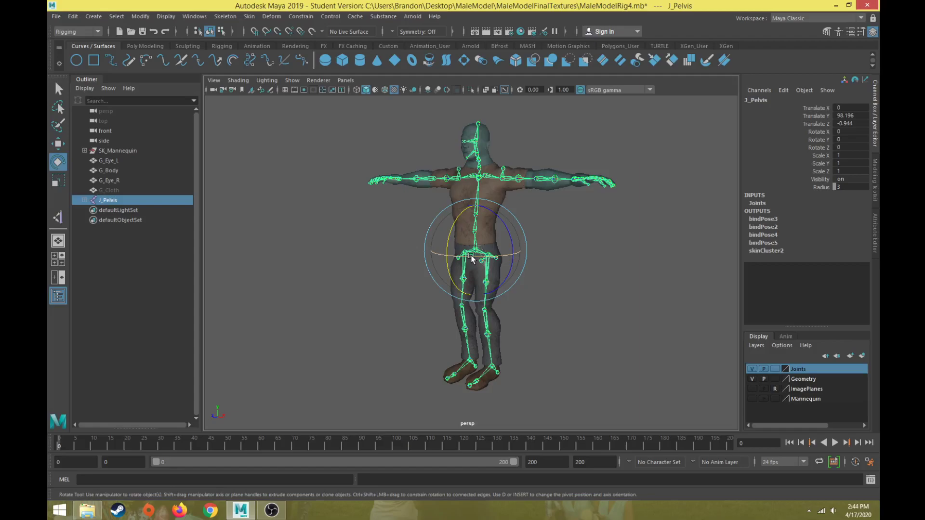
pyautogui.click(581, 309)
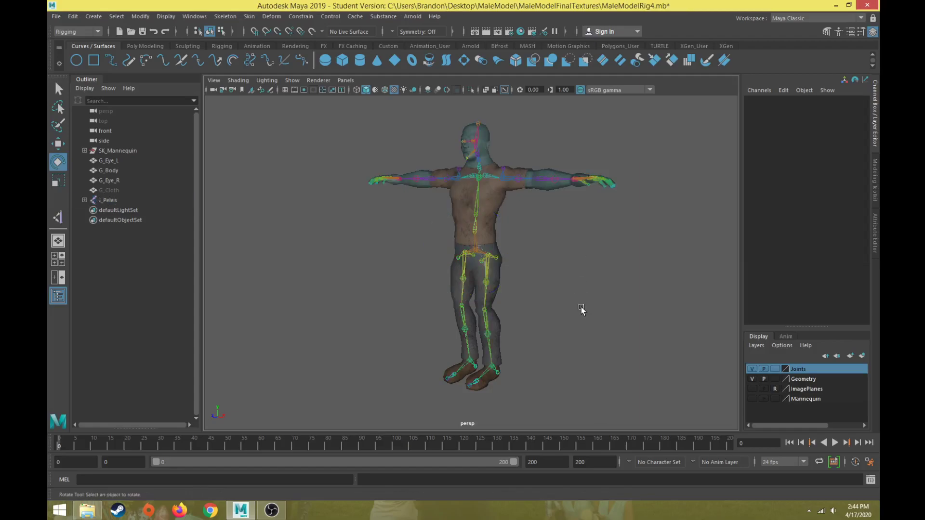